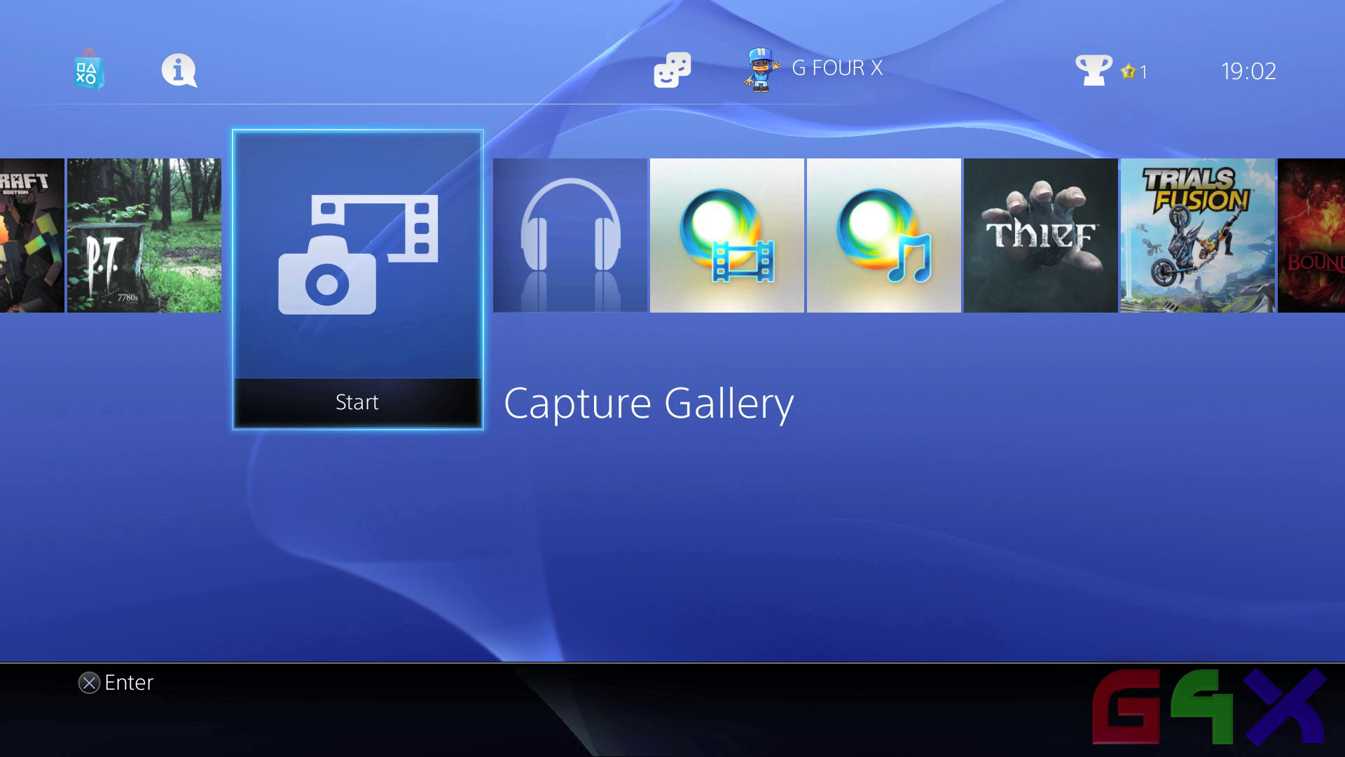
Step: Open the P.T. game's captures in Capture Gallery and focus the first clip
key(Return)
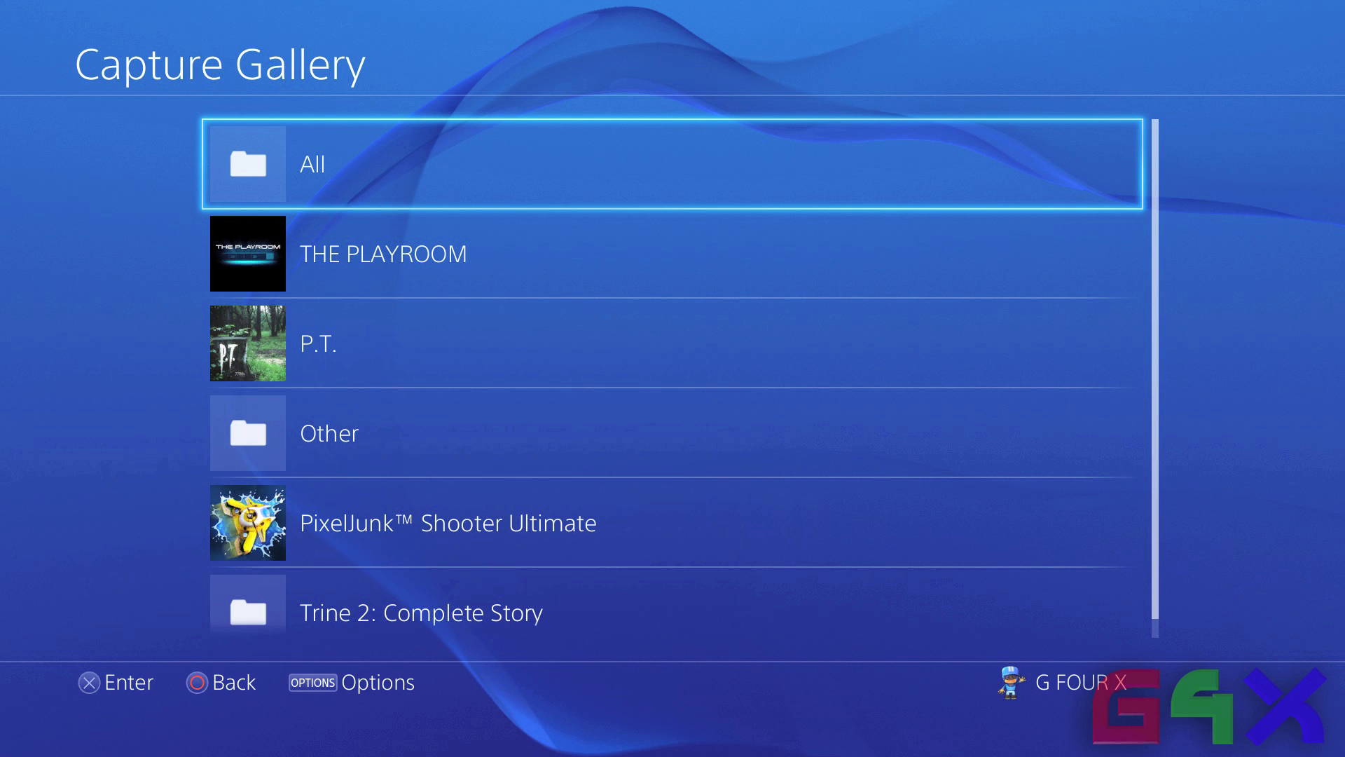
key(Down)
key(Down)
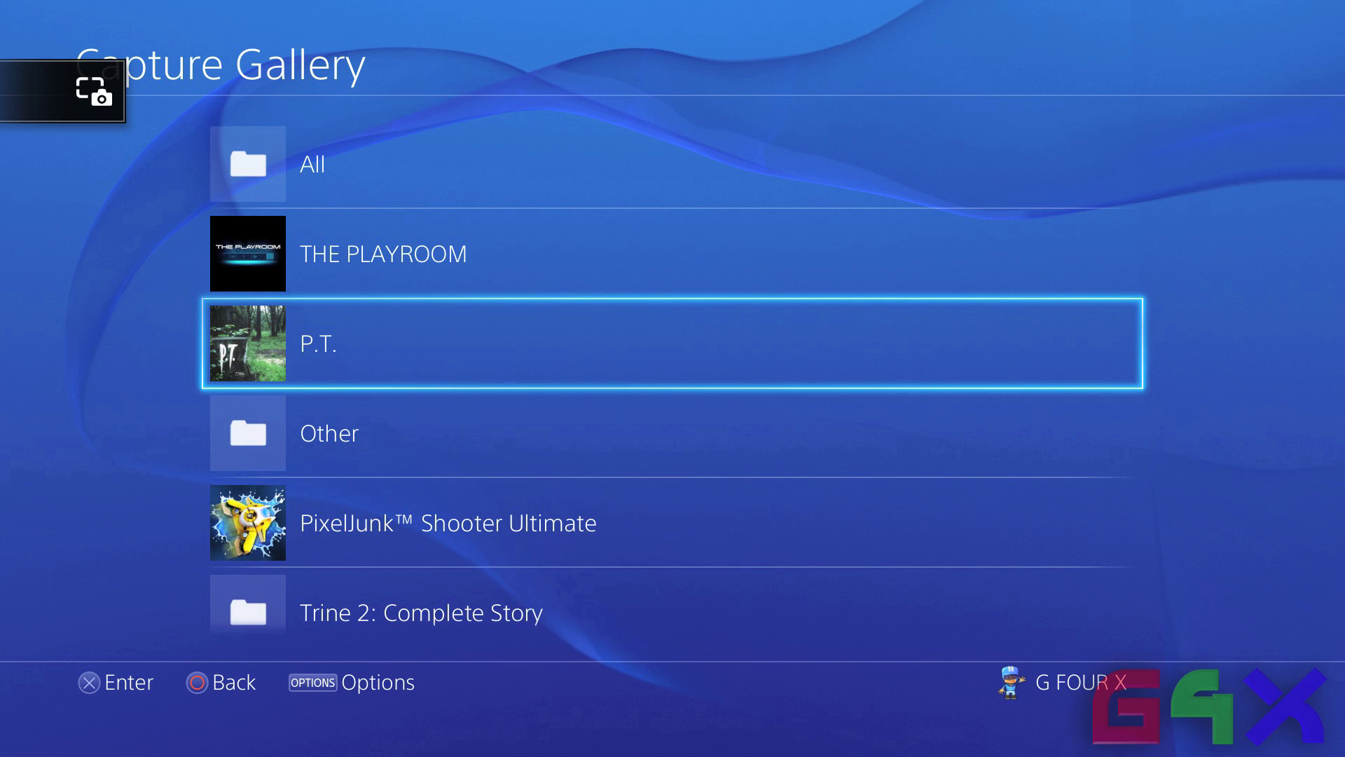
key(Return)
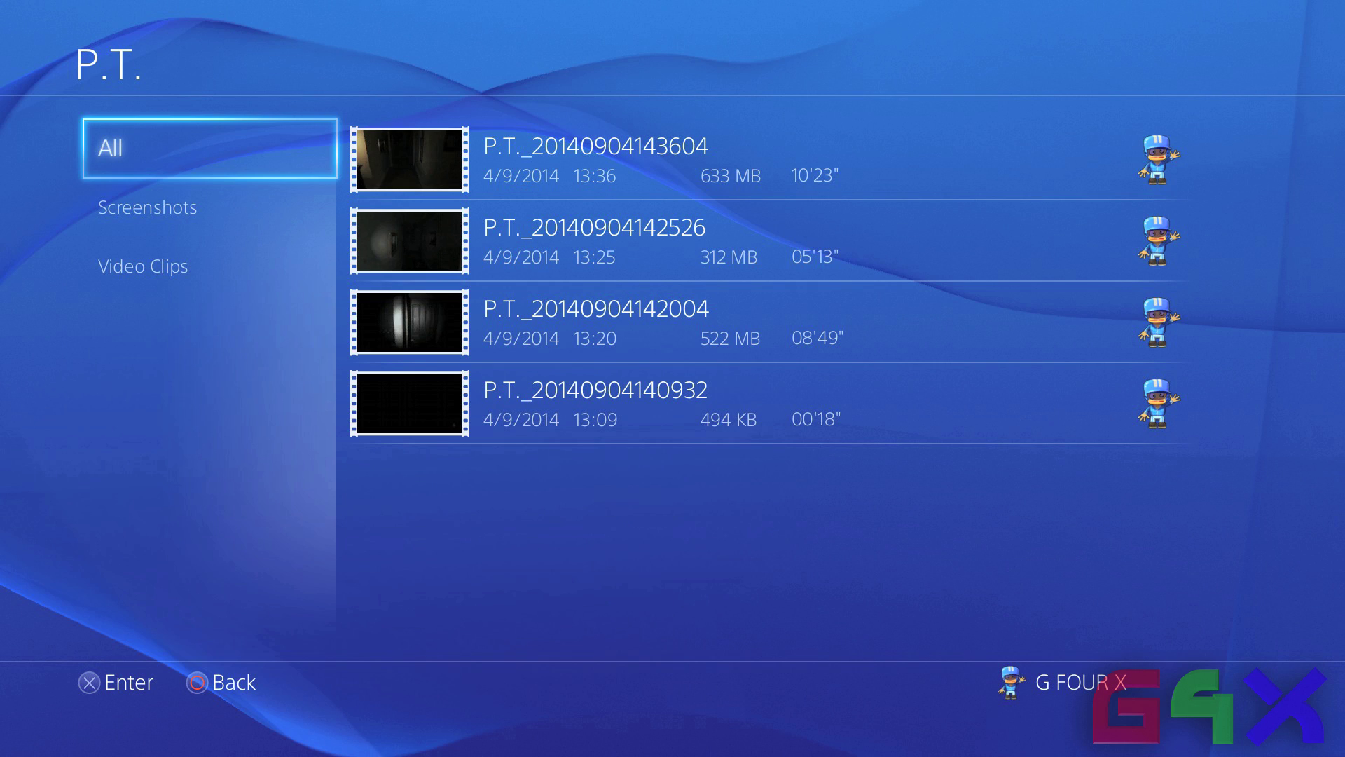
key(Right)
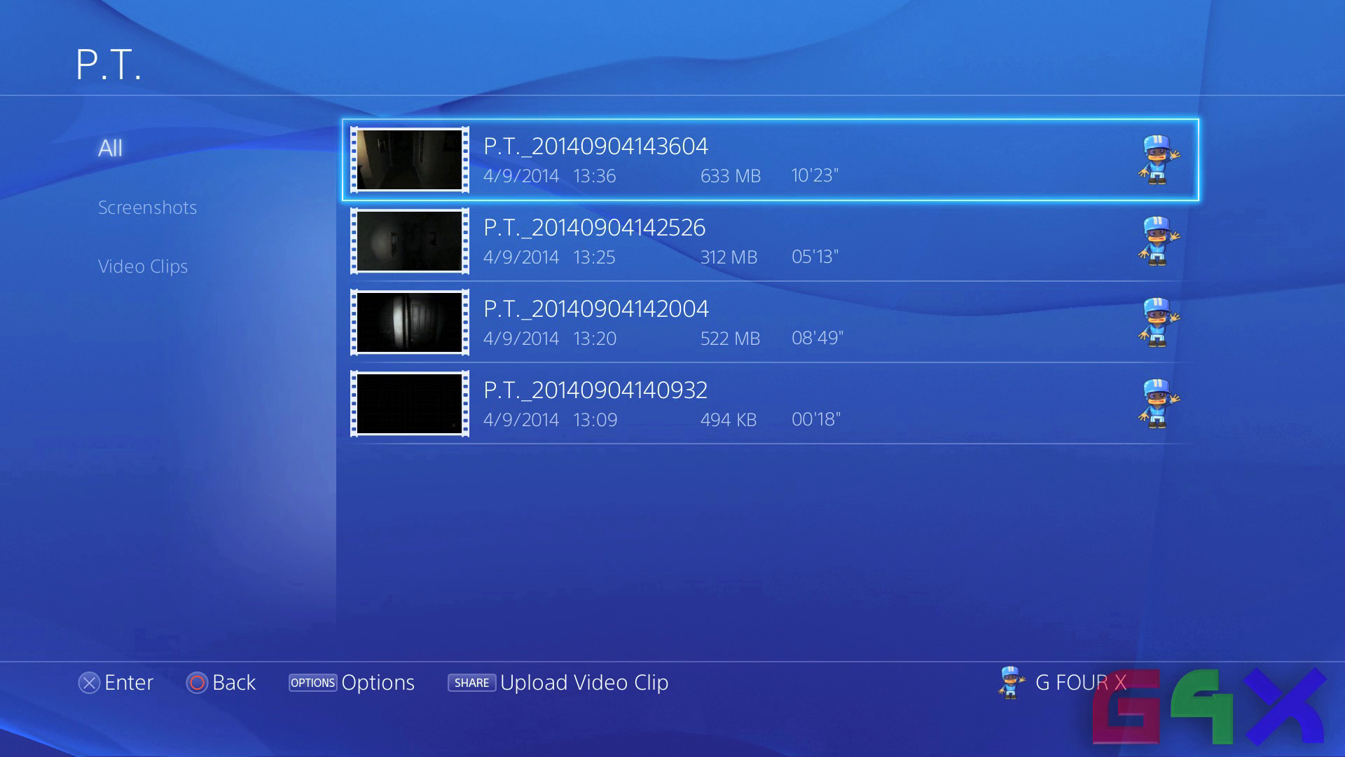
Step: Choose Copy to USB Storage Device from the first clip's options
key(F1)
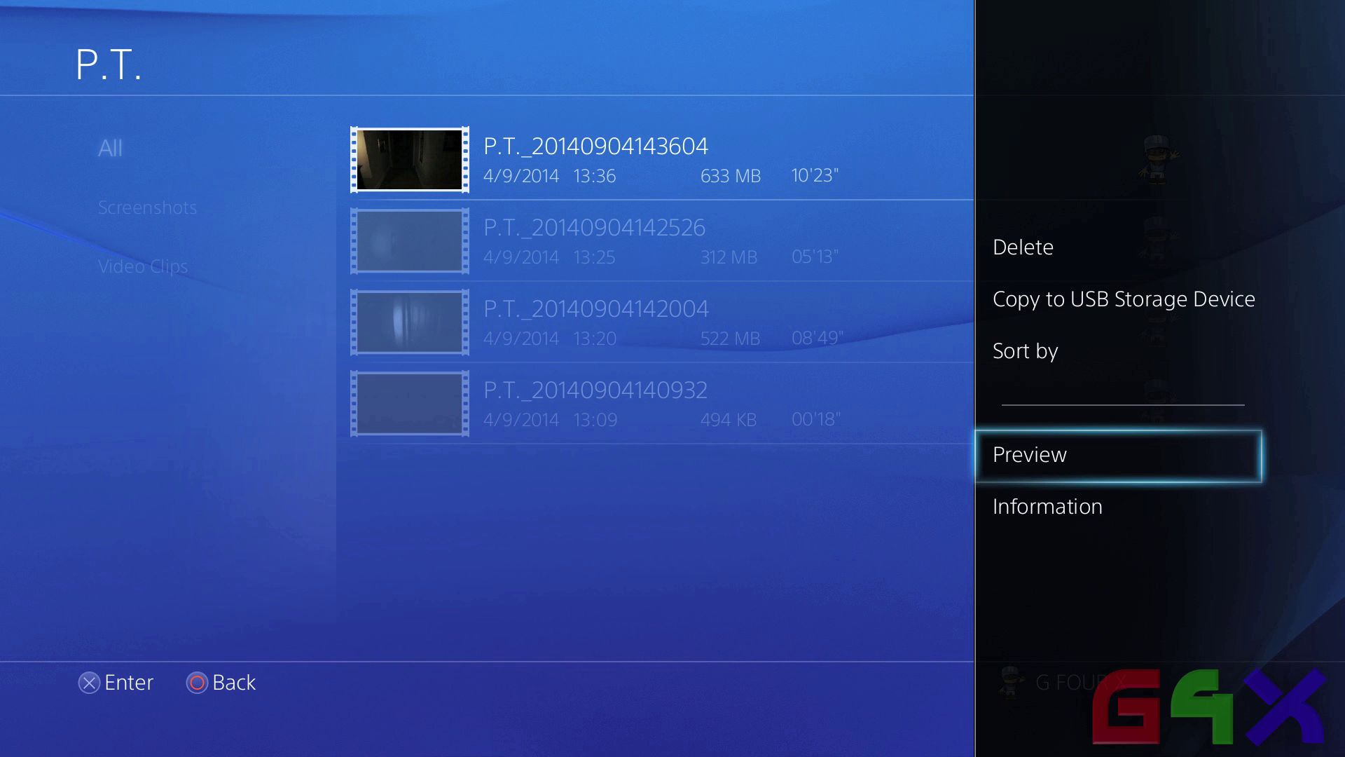
key(Up)
key(Up)
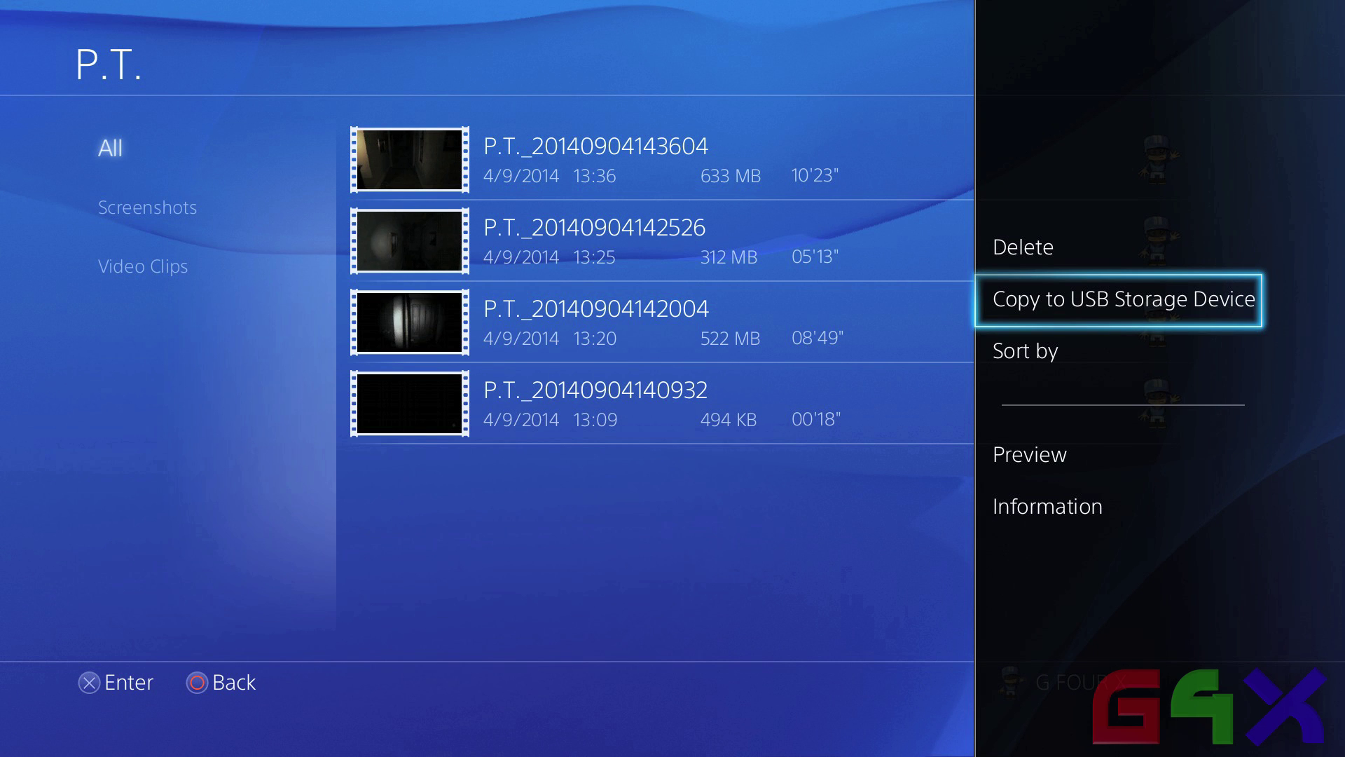
key(Return)
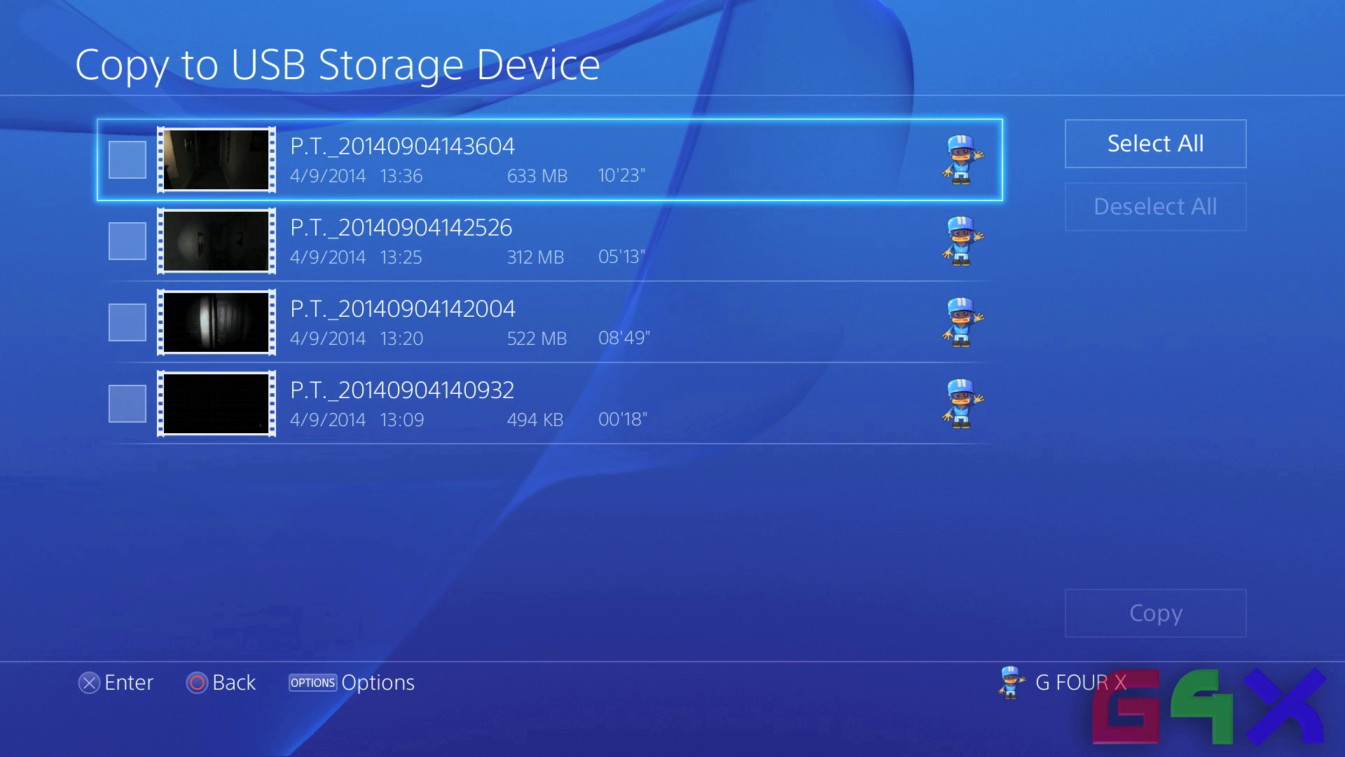
key(Return)
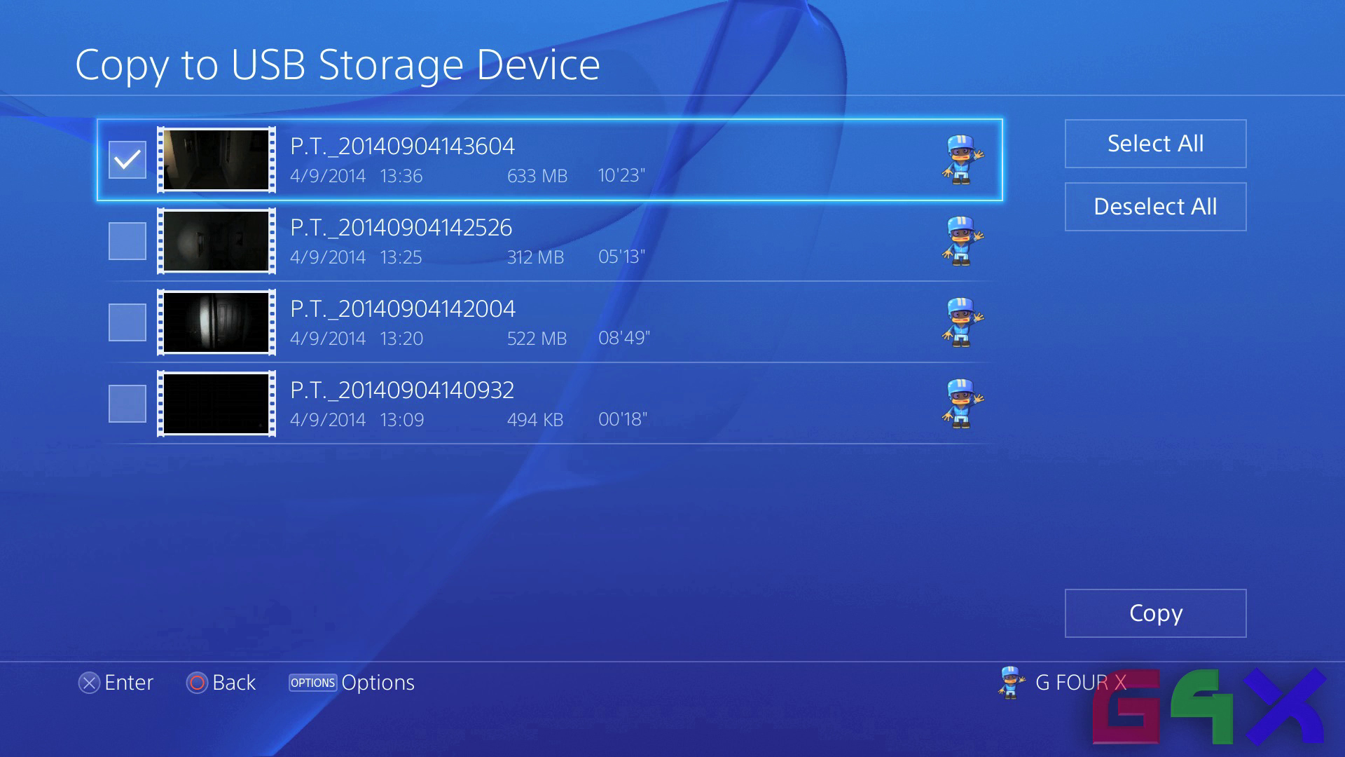
key(Right)
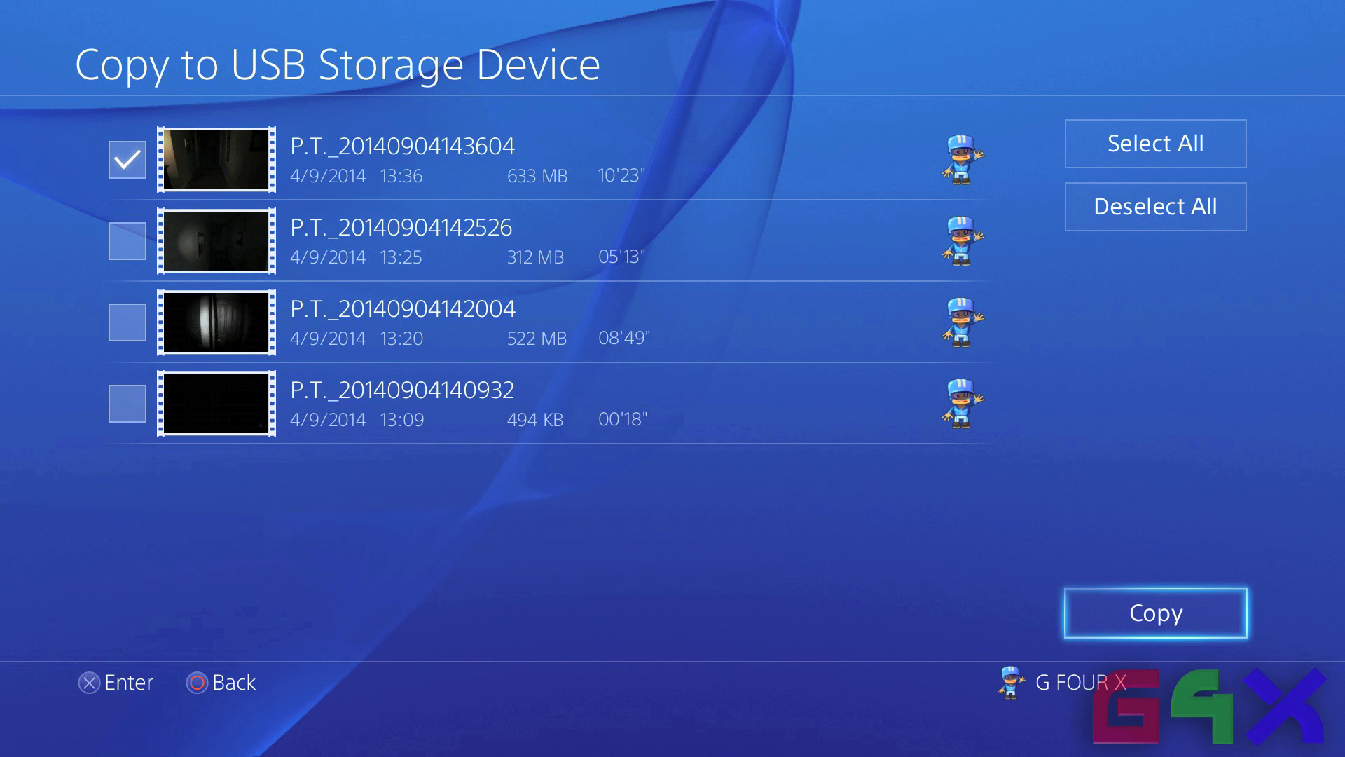
key(Return)
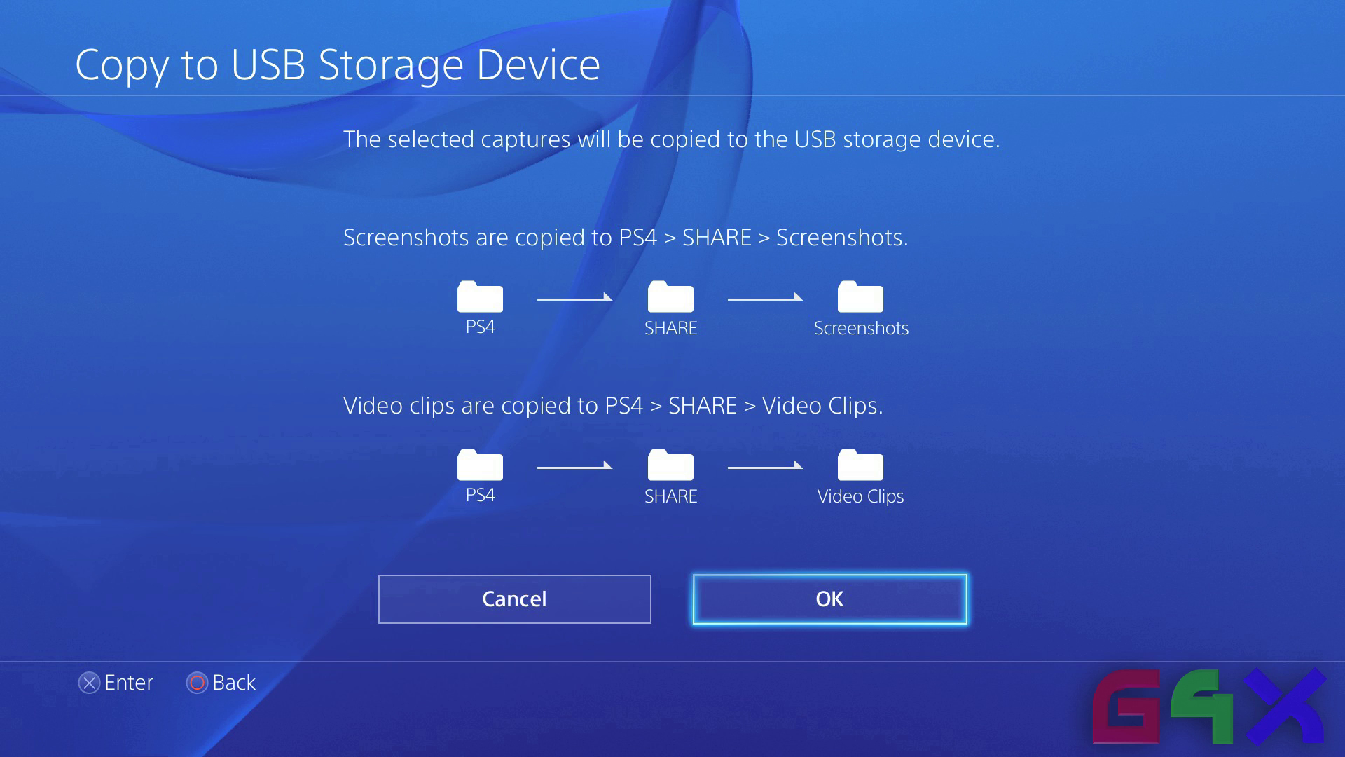